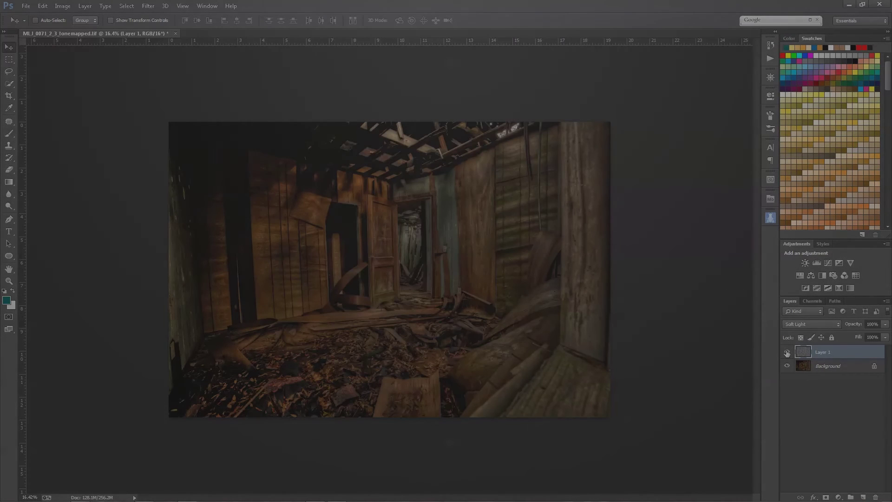
# Compare the image without the Soft Light layer, delete it, and create a merged-copy Layer 1
pyautogui.click(786, 353)
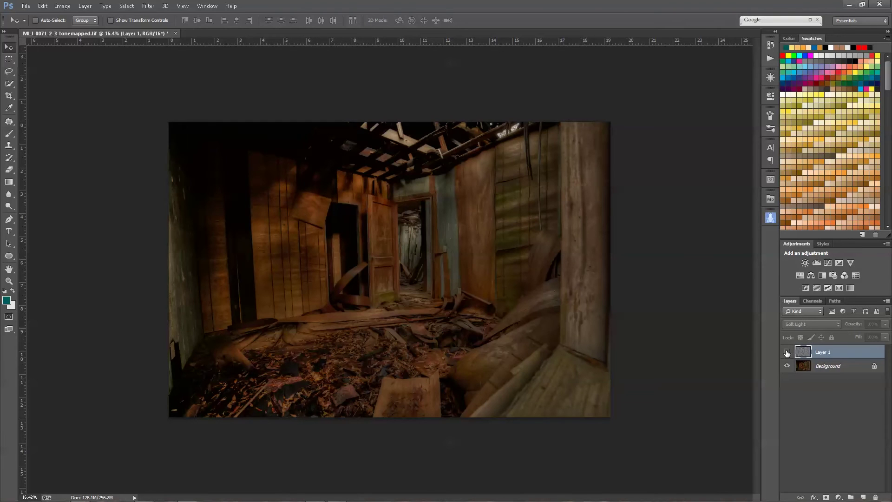
pyautogui.click(786, 352)
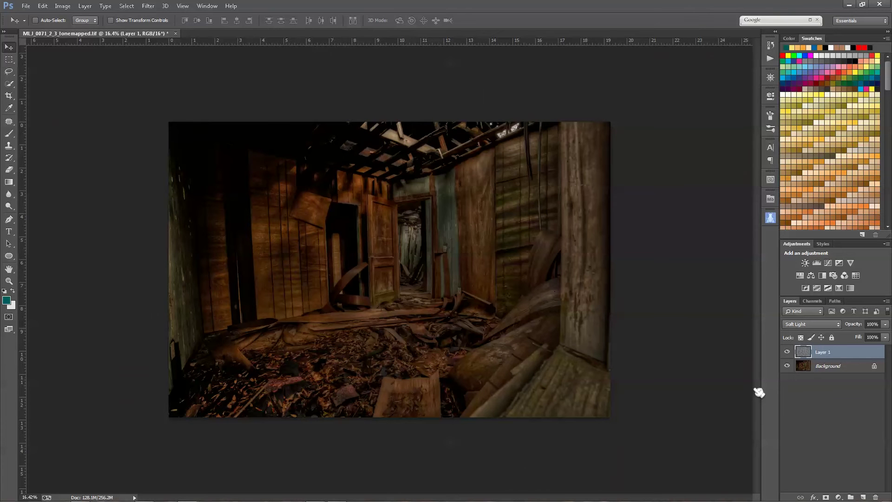
pyautogui.scroll(5, 473, 273)
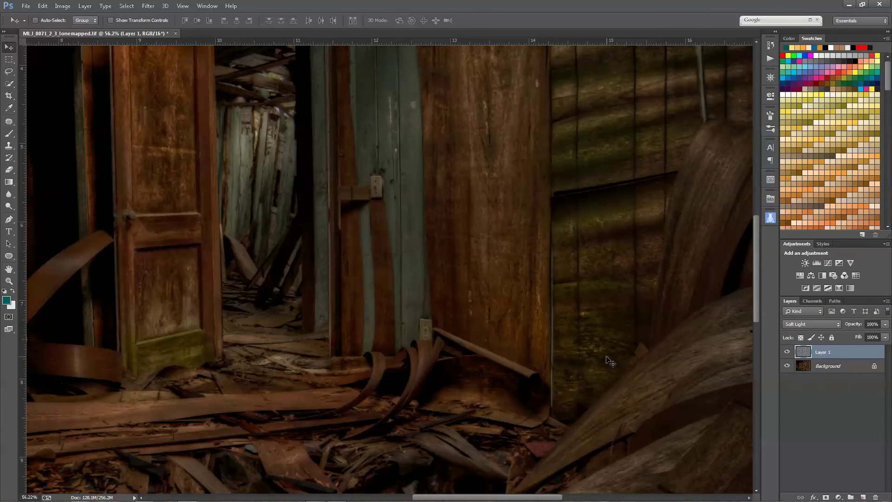
pyautogui.scroll(-5, 610, 362)
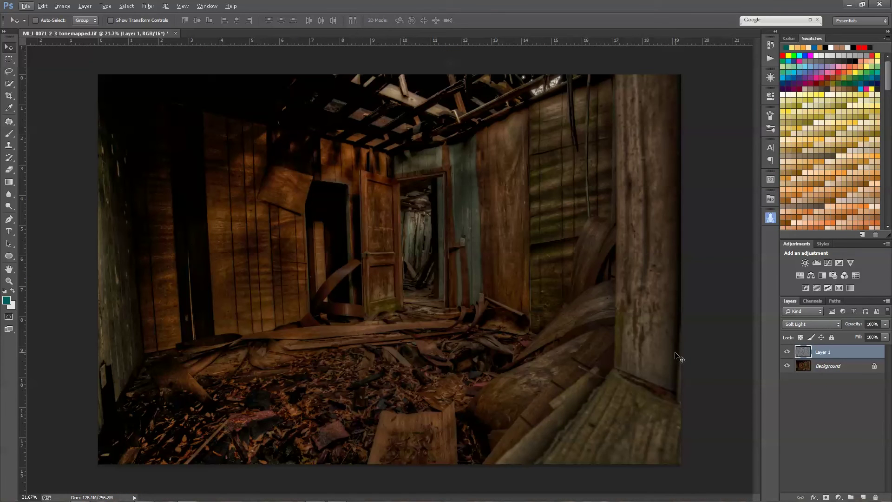
pyautogui.press('Delete')
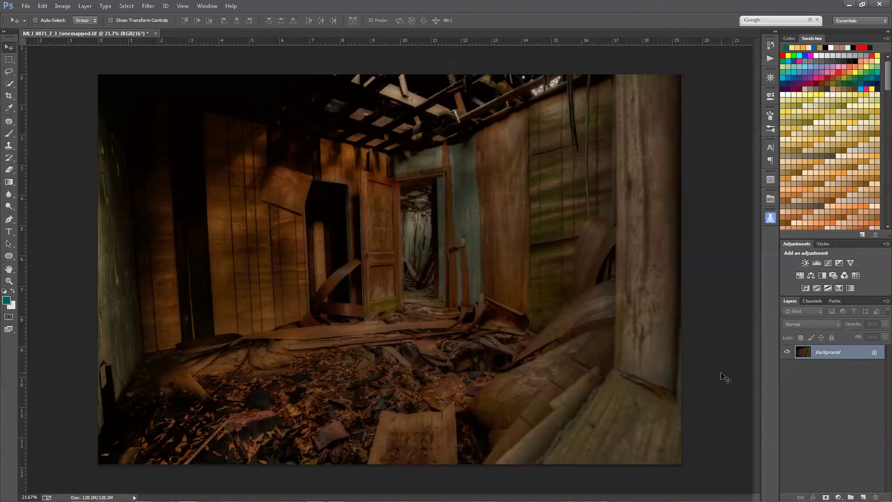
pyautogui.hotkey('ctrl', 'j')
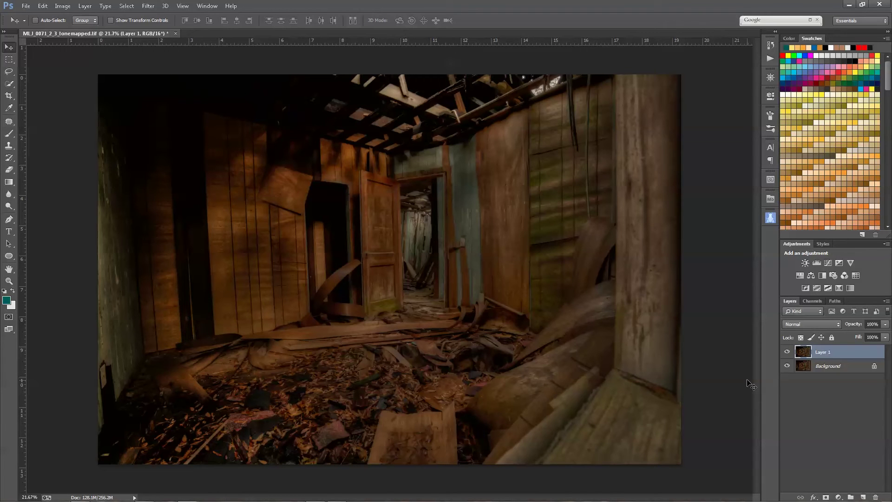
# Duplicate Layer 1 into a new document, Untitled-4
pyautogui.rightClick(839, 353)
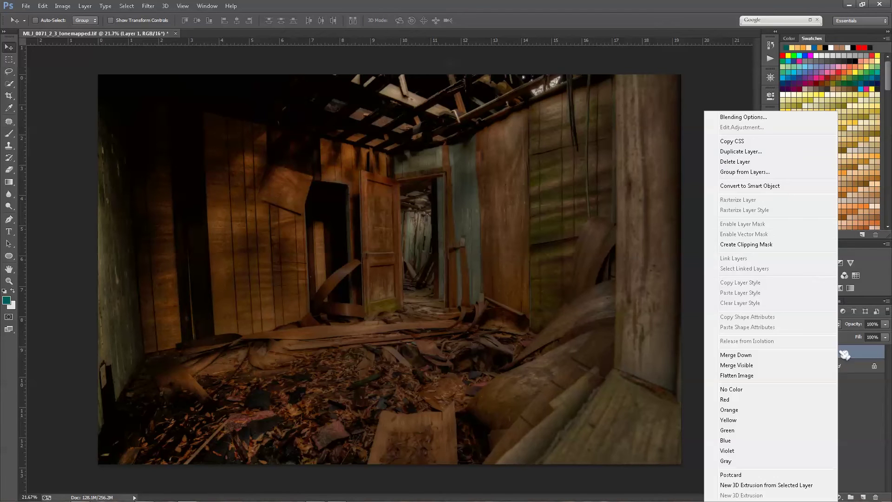
pyautogui.click(760, 153)
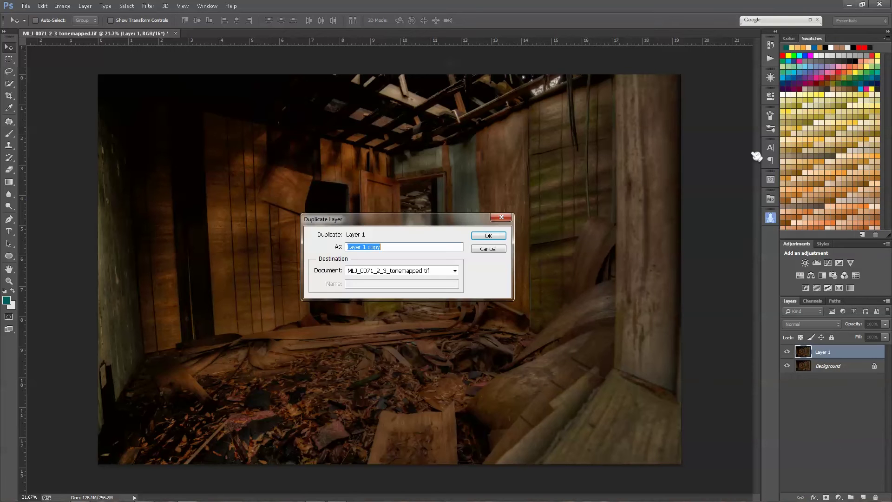
pyautogui.moveTo(435, 221); pyautogui.dragTo(436, 220)
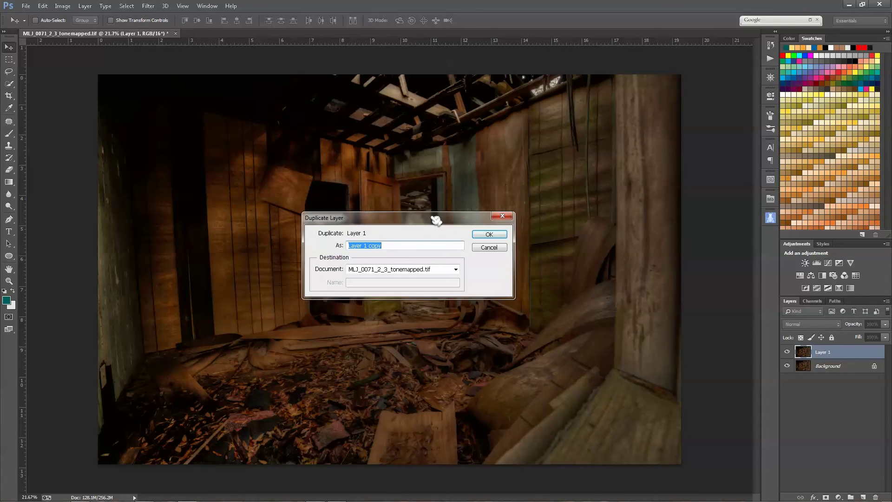
pyautogui.click(456, 269)
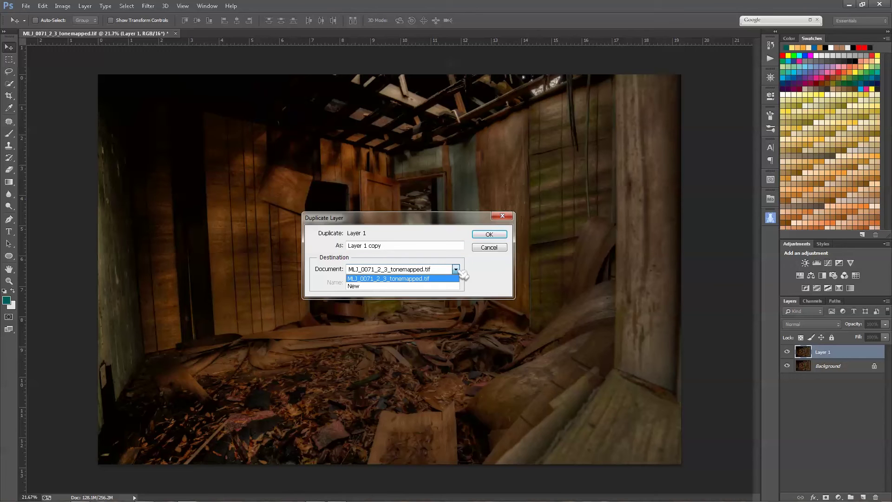
pyautogui.click(379, 285)
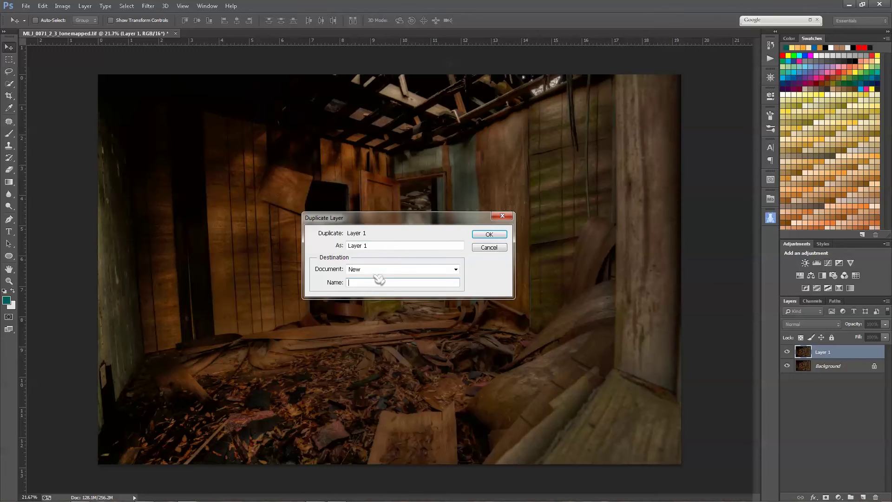
pyautogui.click(489, 235)
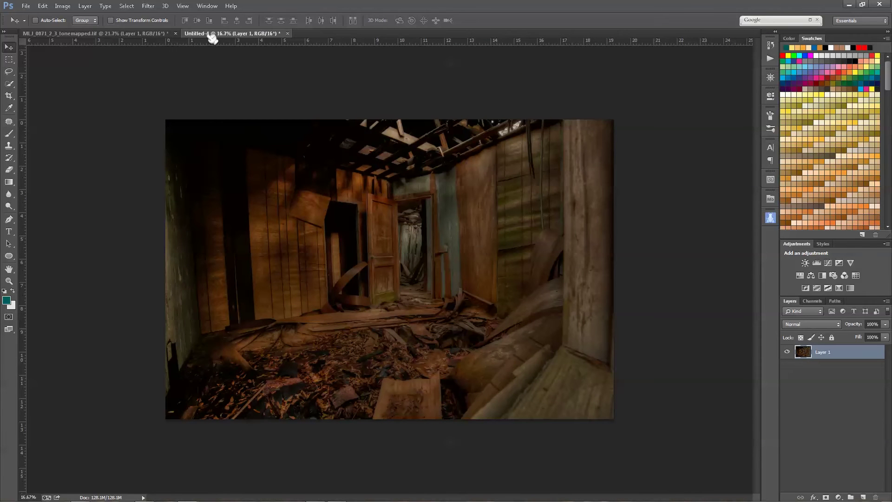
# Change Untitled-4 from 16 to 8 bits per channel, reducing it to 64.0M
pyautogui.click(169, 34)
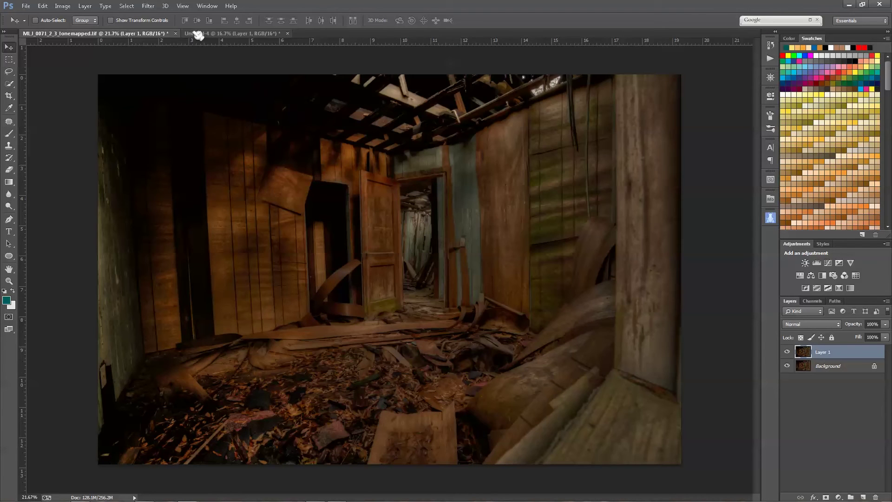
pyautogui.click(218, 34)
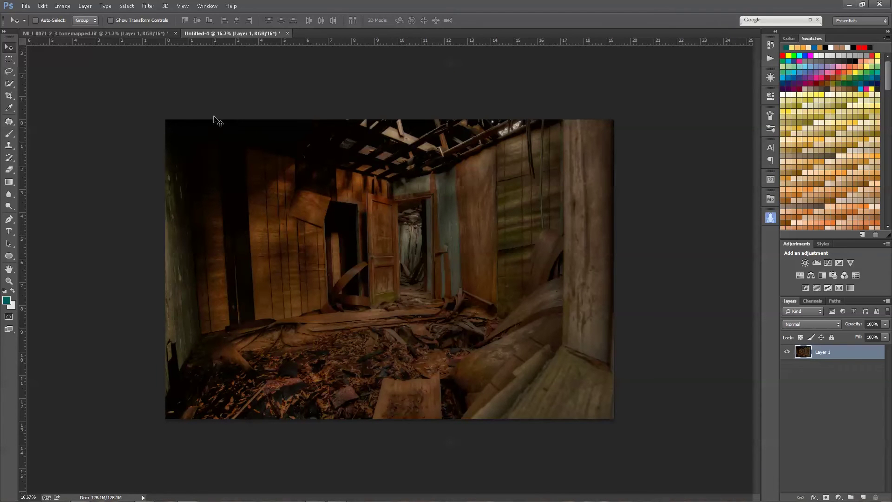
pyautogui.click(63, 6)
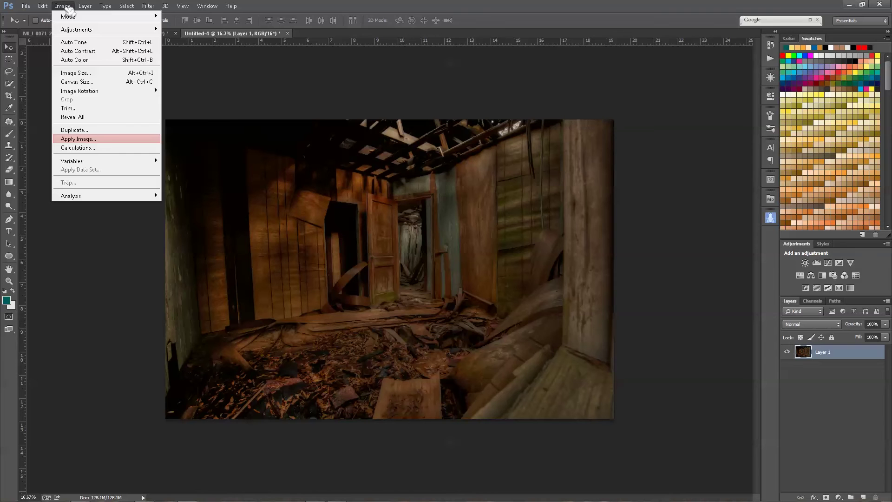
pyautogui.moveTo(86, 17)
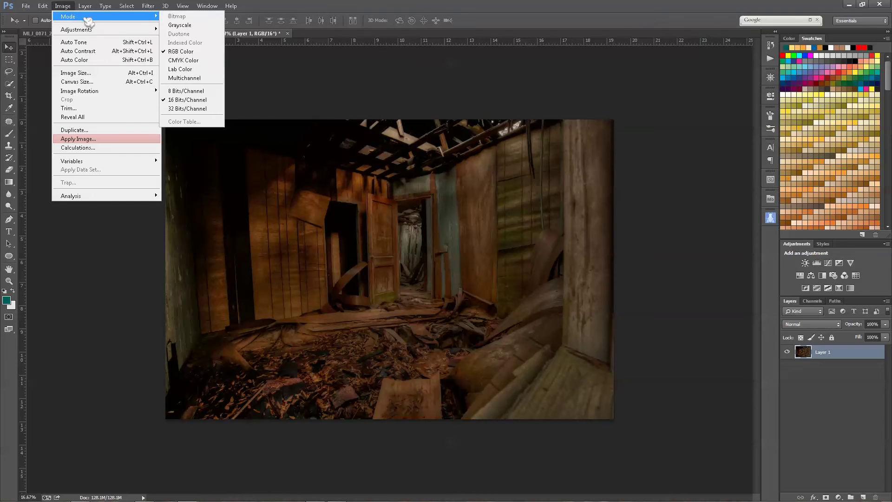
pyautogui.click(202, 91)
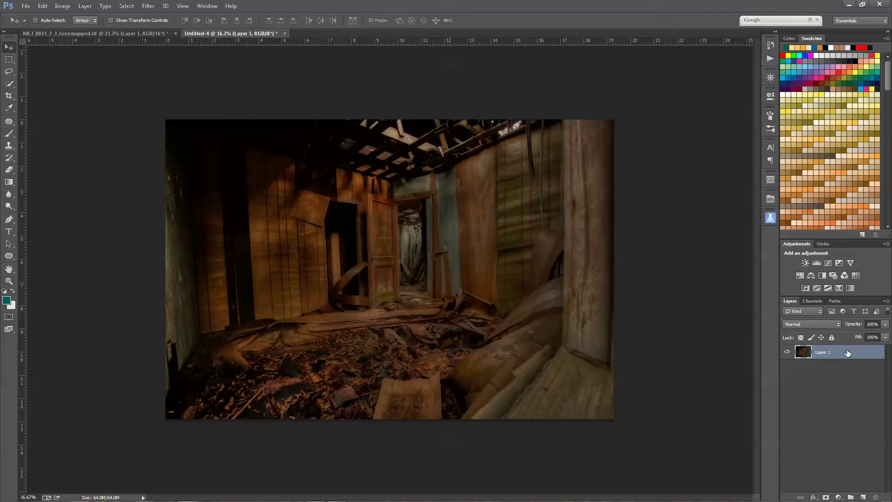
# Duplicate Layer 1 and invert the copy into a pale negative
pyautogui.hotkey('ctrl', 'j')
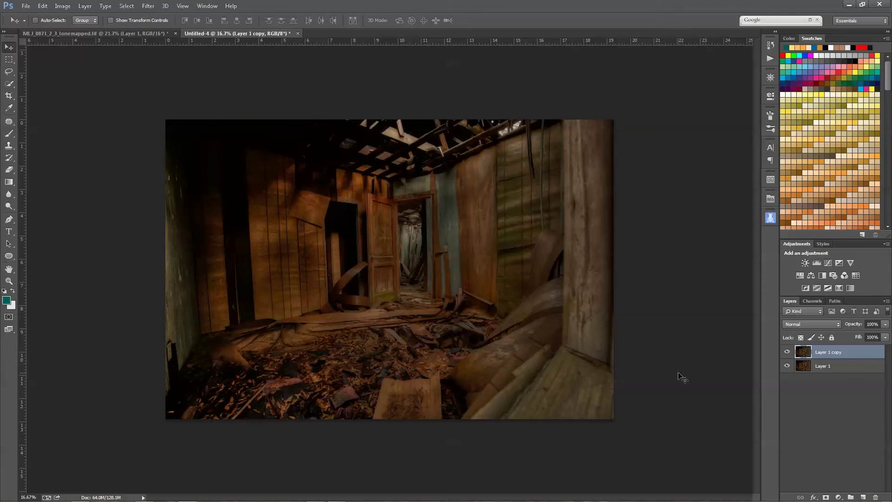
pyautogui.hotkey('ctrl', 'i')
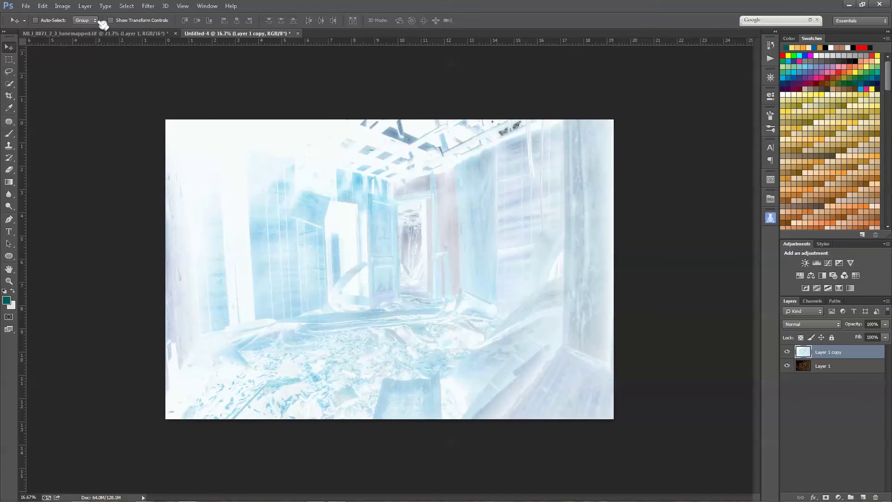
pyautogui.click(64, 6)
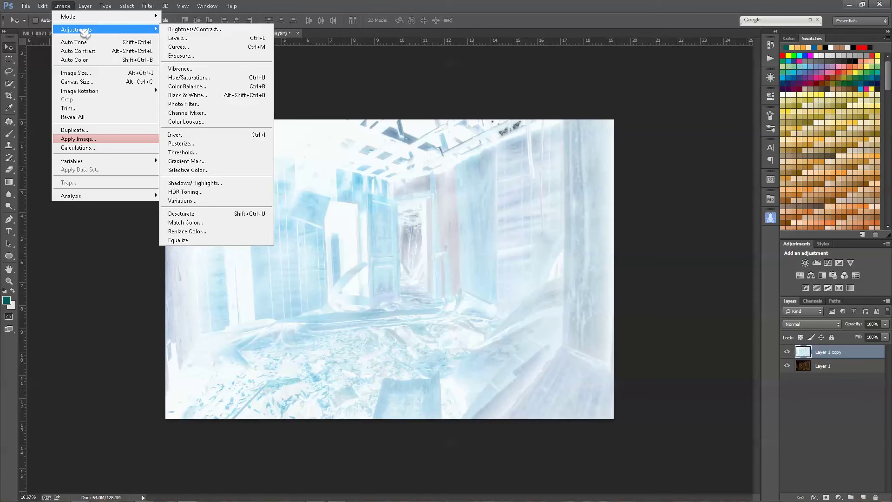
# Lower Layer 1 copy's contrast to -50 and set its blend mode to Vivid Light
pyautogui.click(189, 29)
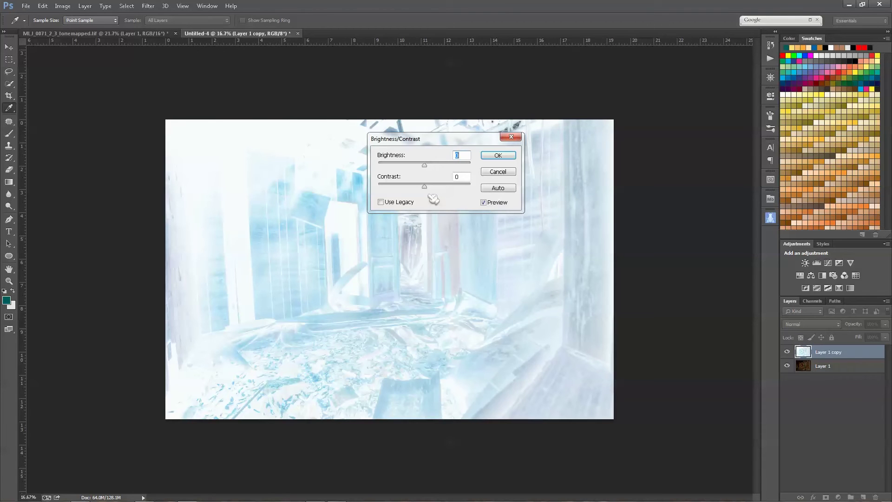
pyautogui.moveTo(425, 186); pyautogui.dragTo(319, 197)
pyautogui.click(498, 156)
pyautogui.press('v')
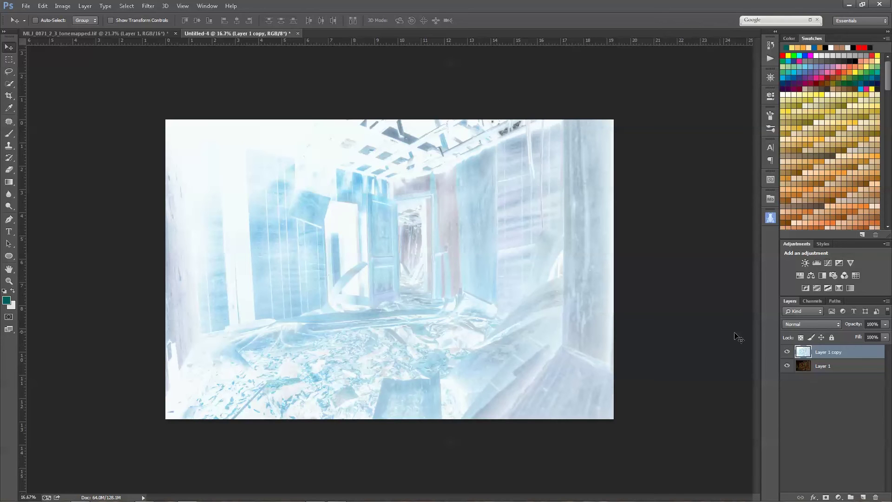
pyautogui.click(805, 325)
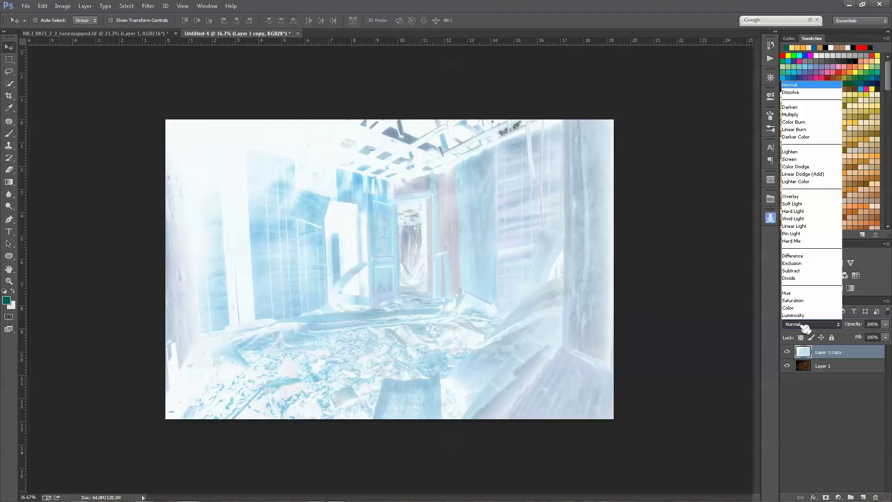
pyautogui.click(794, 219)
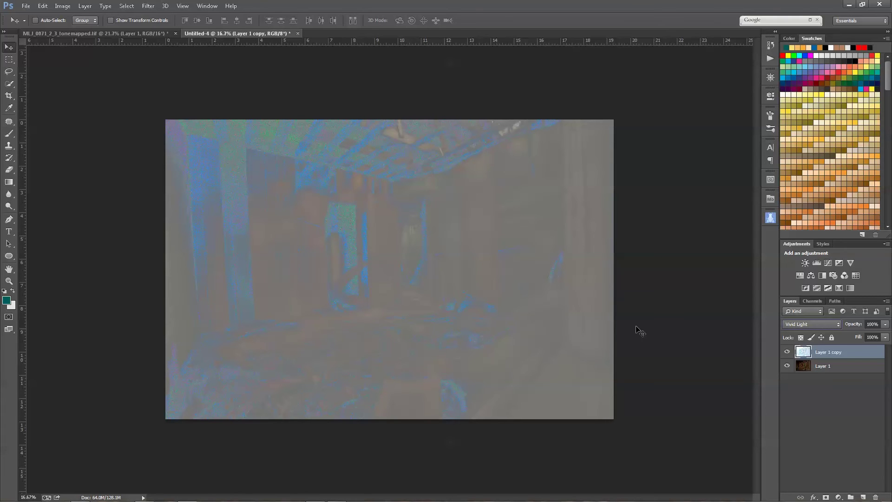
# Apply a Surface Blur with radius 88 to Layer 1 copy
pyautogui.click(149, 6)
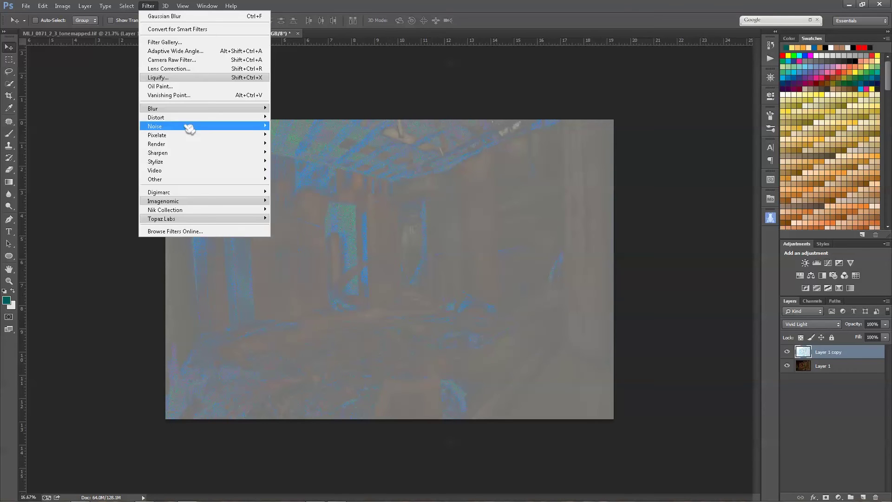
pyautogui.moveTo(161, 110)
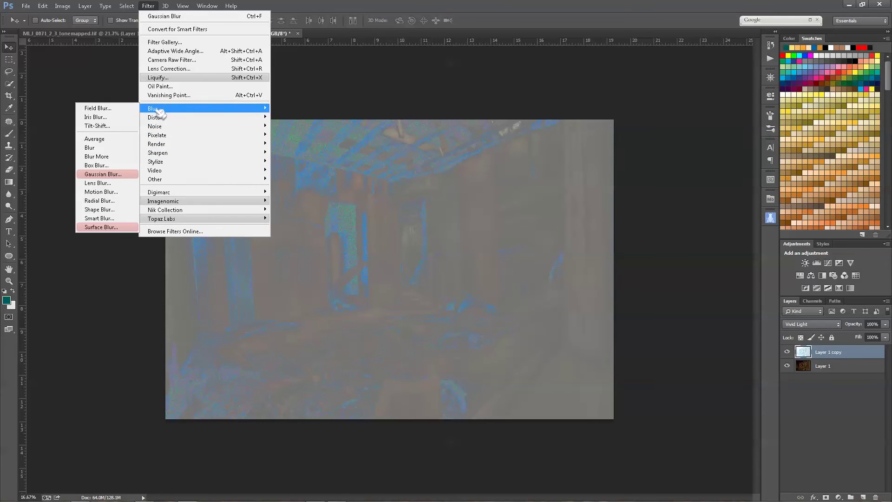
pyautogui.click(114, 227)
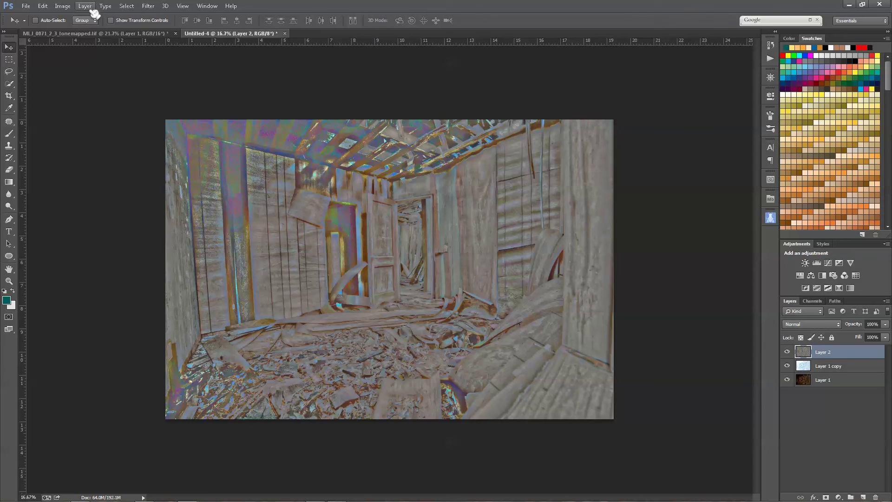
# Desaturate Layer 2 to remove all its colour
pyautogui.click(62, 6)
pyautogui.moveTo(160, 31)
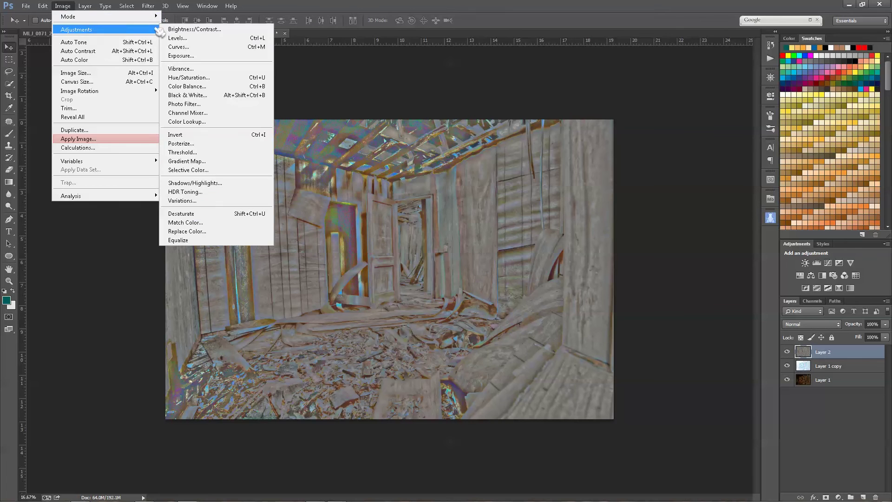
pyautogui.click(187, 214)
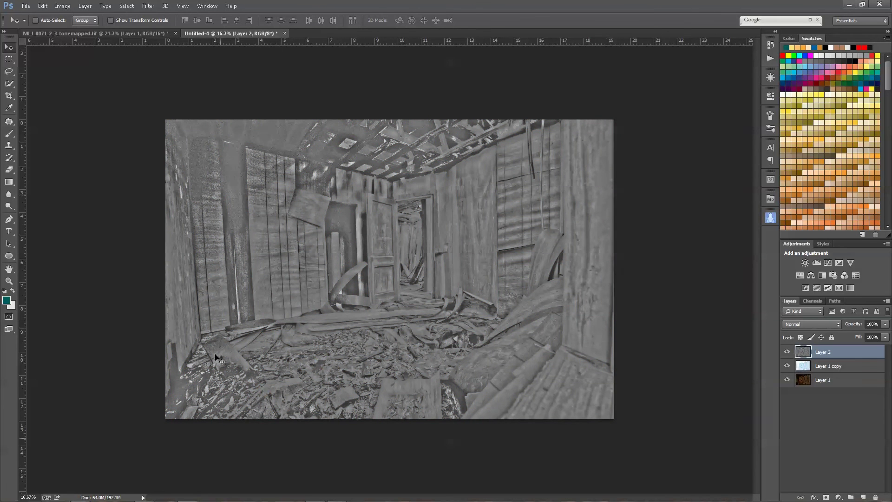
# Soften Layer 2 with a 1.0-pixel Gaussian Blur
pyautogui.click(149, 7)
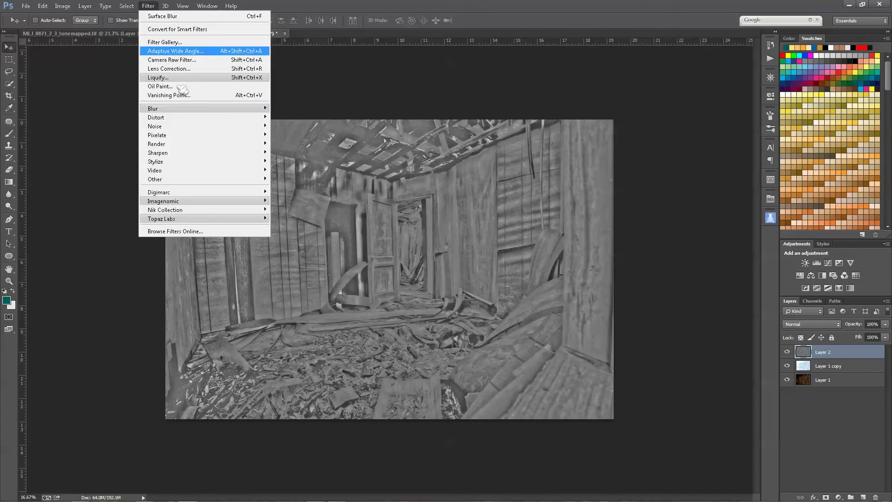
pyautogui.moveTo(181, 109)
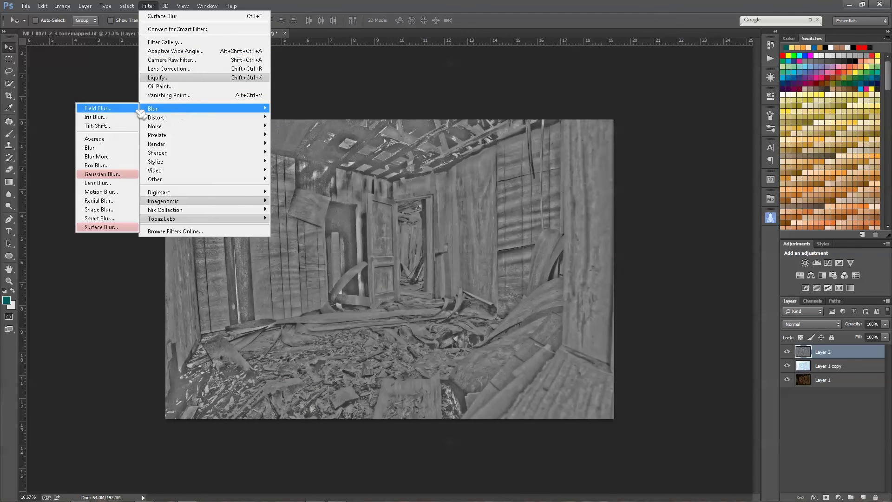
pyautogui.click(111, 175)
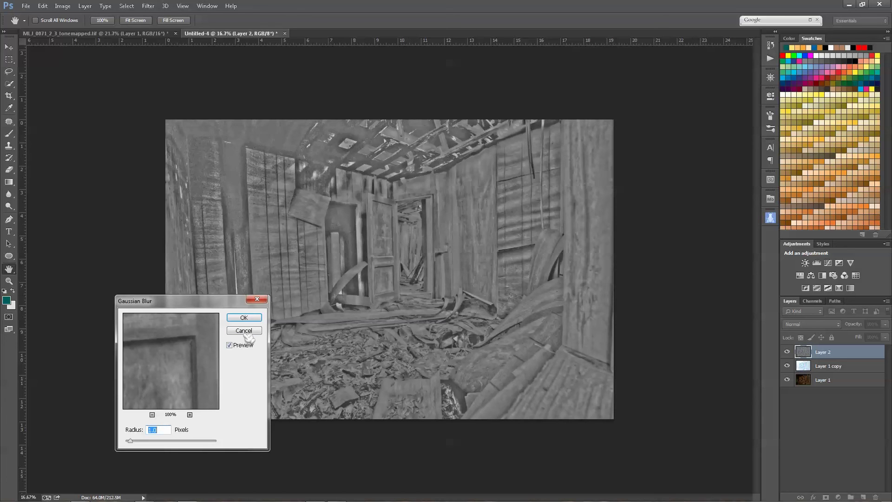
pyautogui.click(244, 318)
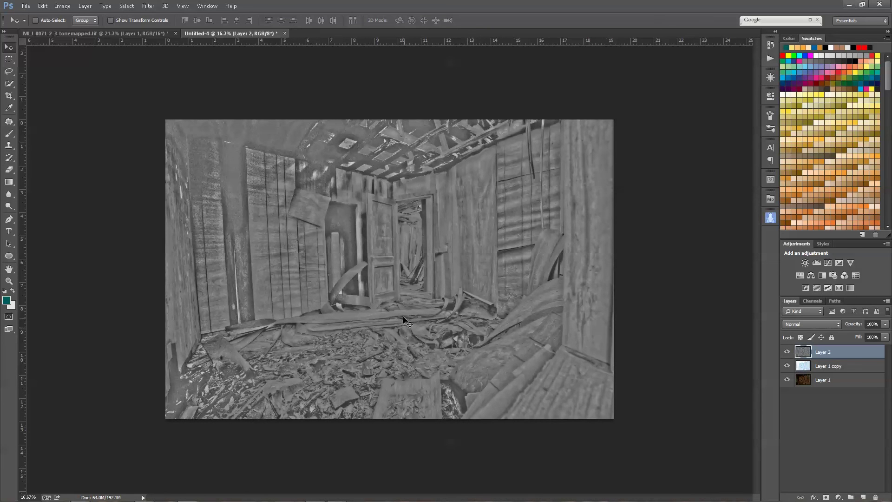
# Duplicate Layer 2 into MLJ_0071_2_3_tonemapped.tif and view that photo zoomed to fit
pyautogui.rightClick(840, 354)
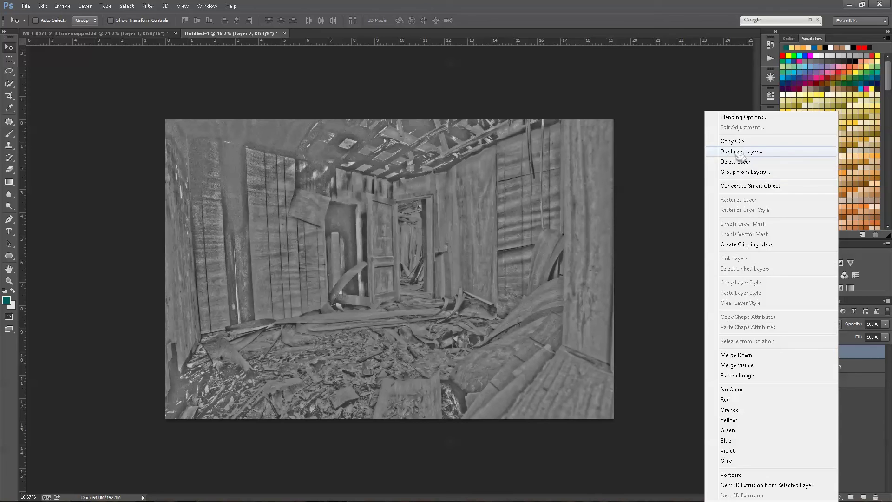
pyautogui.click(741, 152)
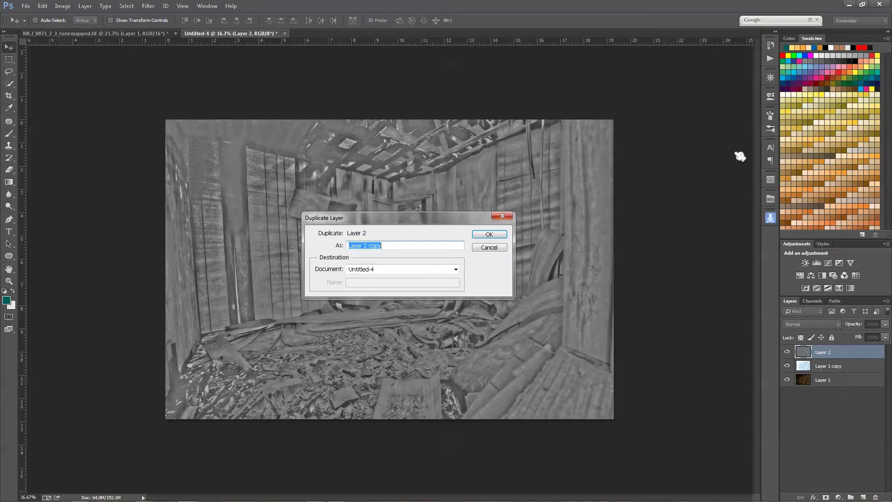
pyautogui.click(457, 269)
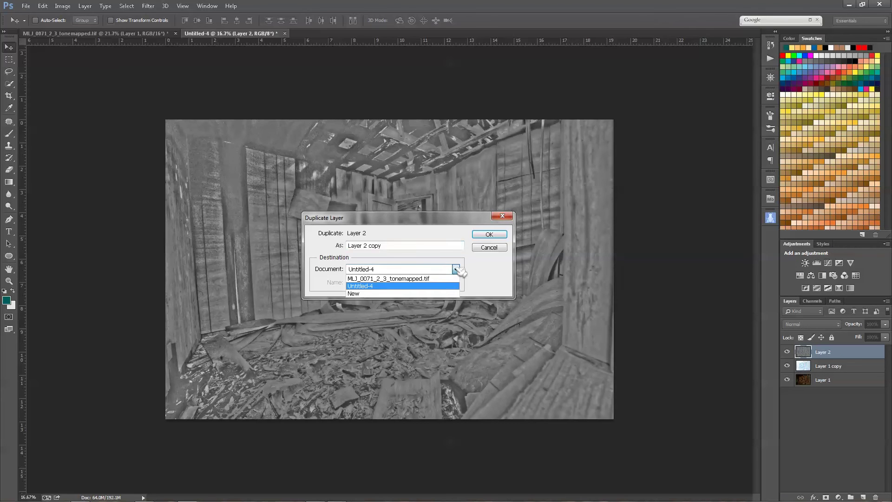
pyautogui.click(420, 278)
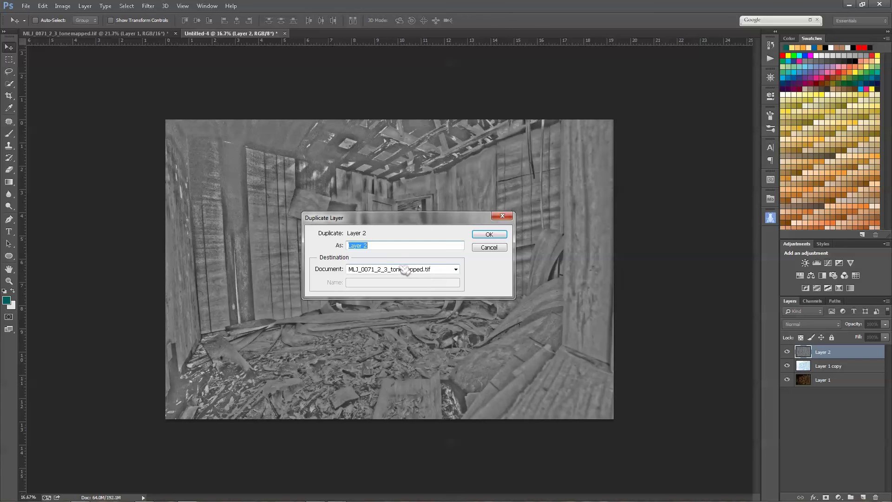
pyautogui.click(489, 235)
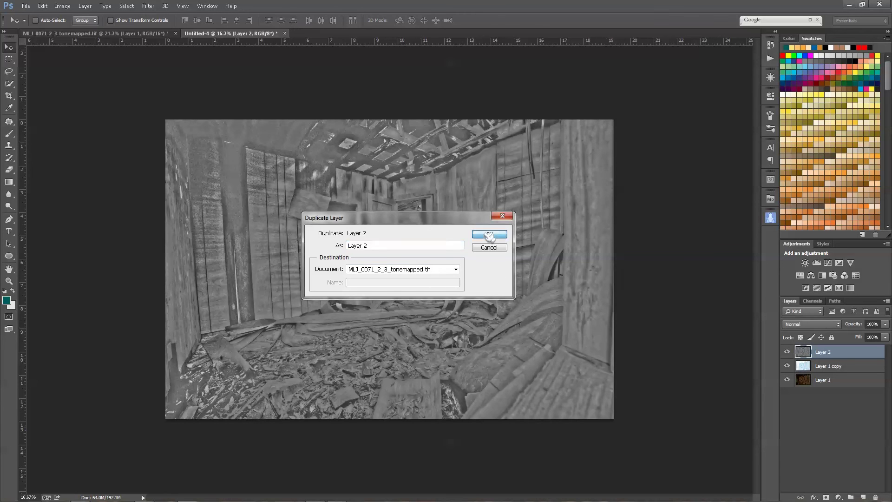
pyautogui.click(138, 40)
pyautogui.hotkey('ctrl', '-')
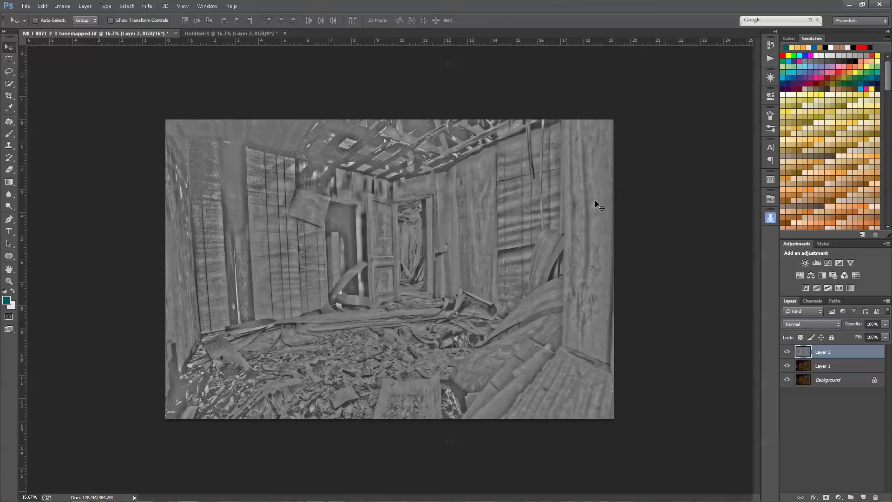
# Try Overlay on Layer 2, then settle on Soft Light blending
pyautogui.click(804, 324)
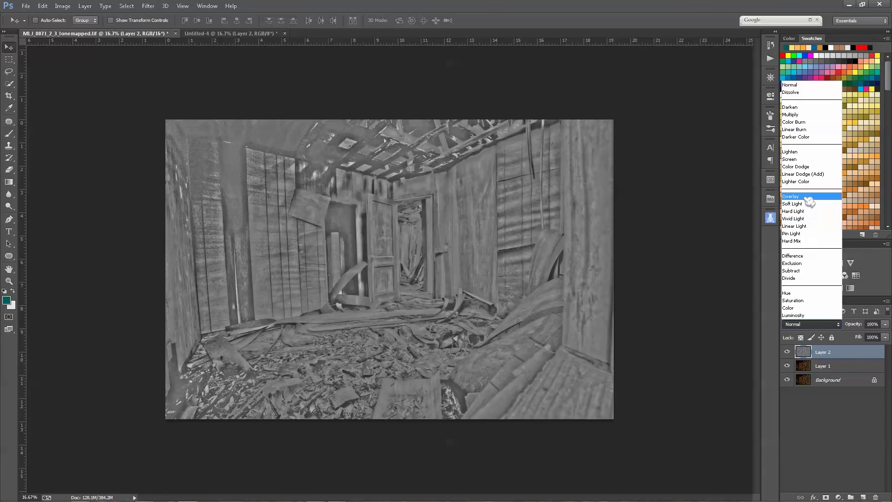
pyautogui.click(796, 196)
pyautogui.click(809, 325)
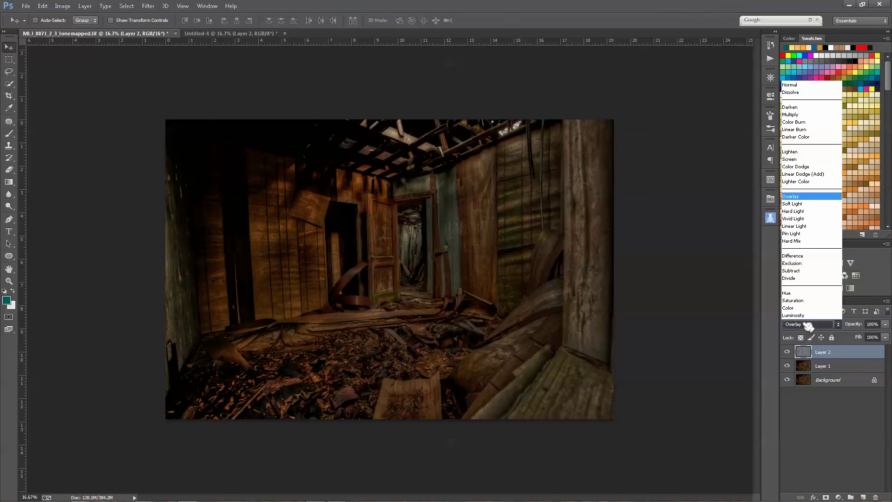
pyautogui.click(795, 203)
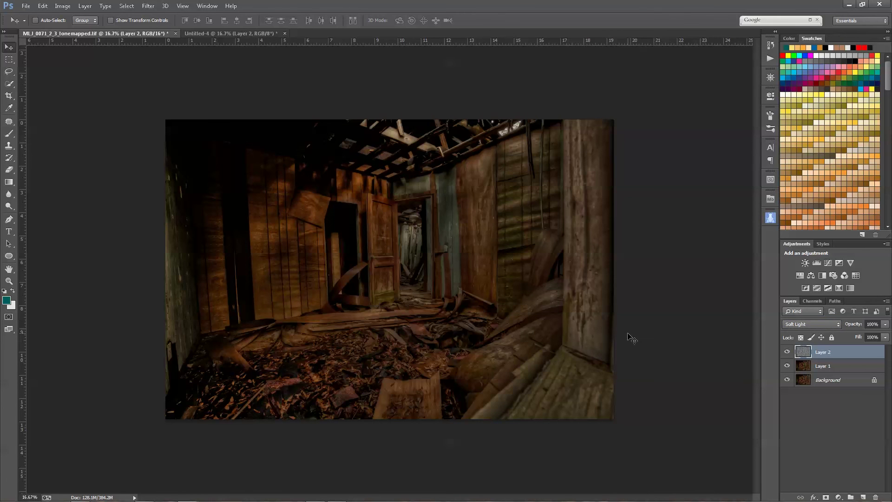
pyautogui.hotkey('ctrl', '+')
pyautogui.hotkey('ctrl', '+')
pyautogui.hotkey('ctrl', '+')
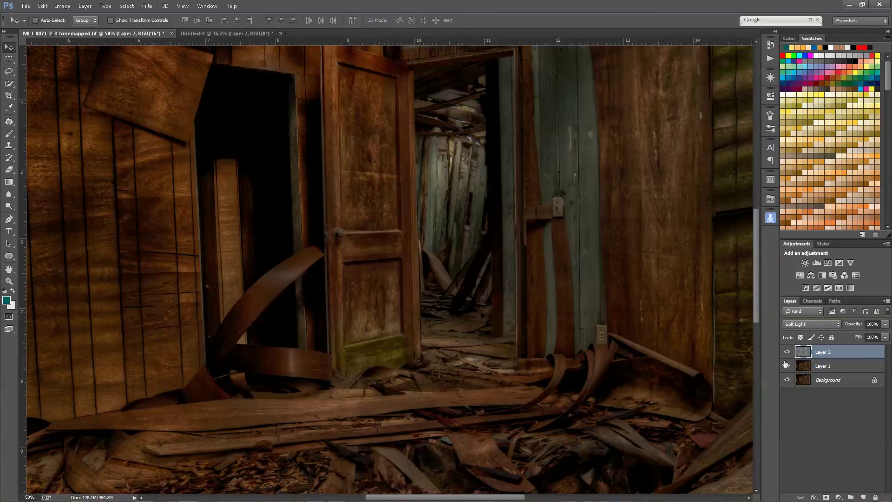
pyautogui.click(791, 353)
pyautogui.click(791, 354)
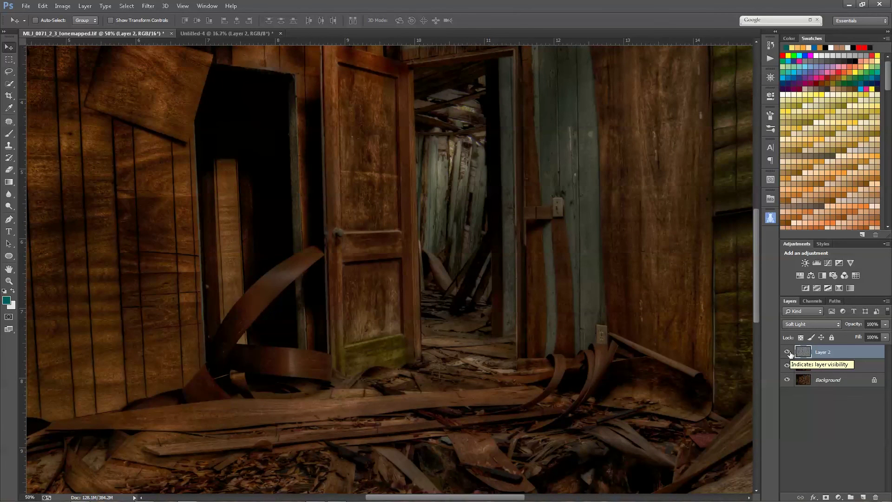
pyautogui.click(790, 353)
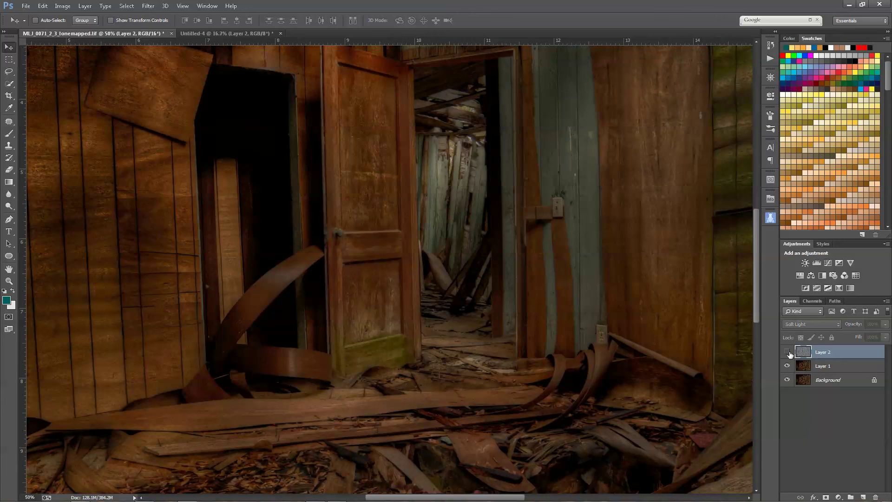
pyautogui.click(790, 353)
pyautogui.click(789, 354)
pyautogui.click(790, 353)
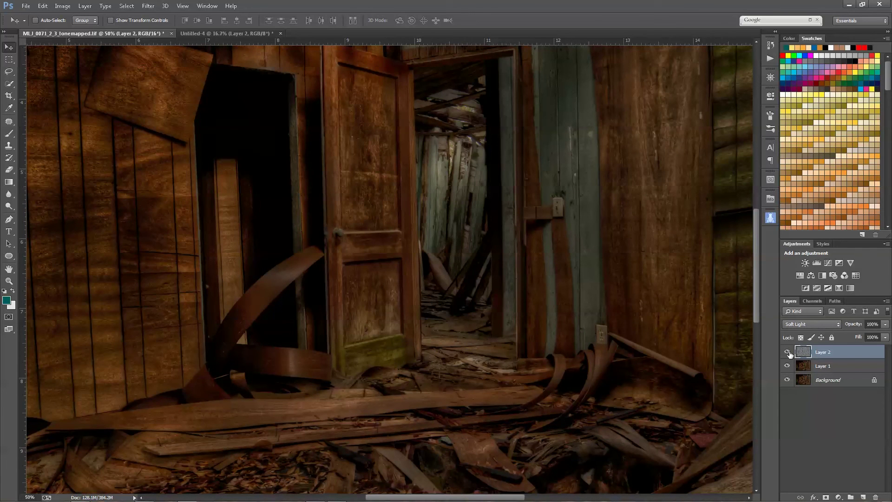
pyautogui.hotkey('ctrl', '-')
pyautogui.hotkey('ctrl', '-')
pyautogui.hotkey('ctrl', '-')
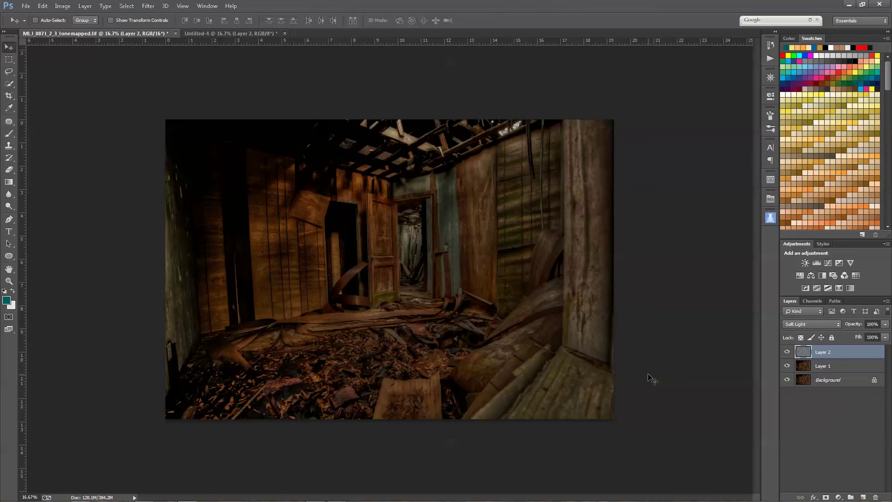
pyautogui.click(787, 352)
pyautogui.click(787, 352)
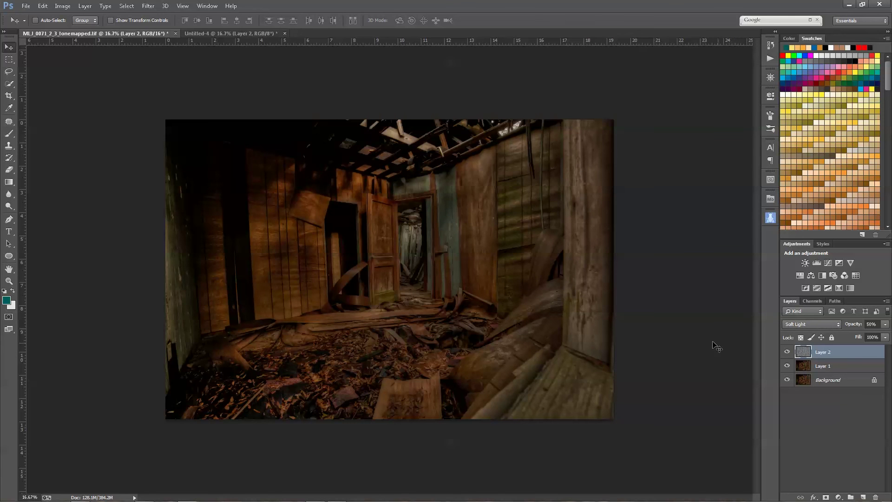